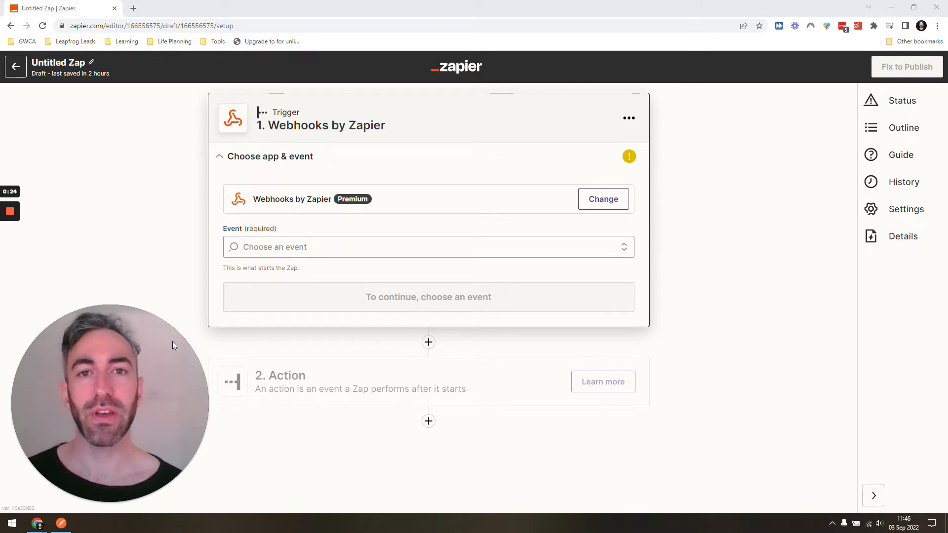
Set the Webhooks by Zapier trigger event to Catch Hook and continue through trigger setup
click(311, 247)
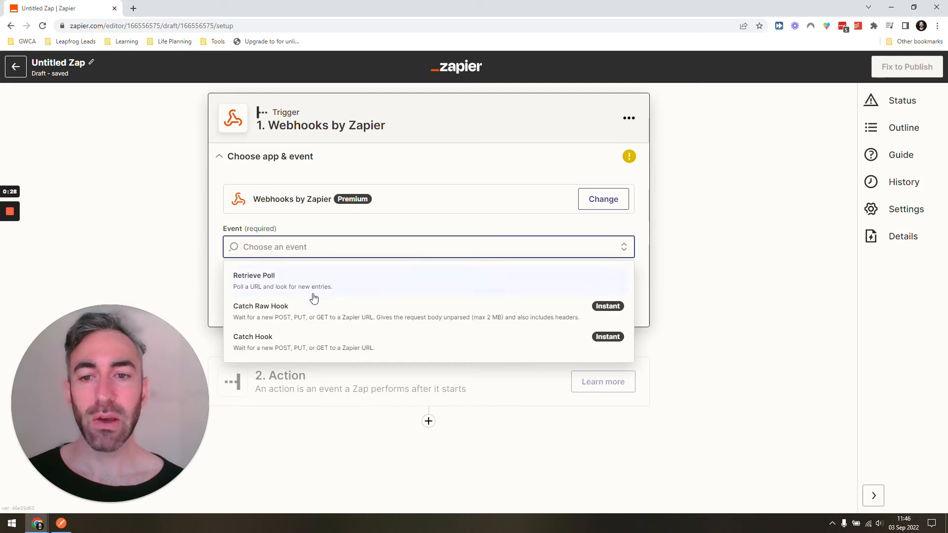
click(302, 341)
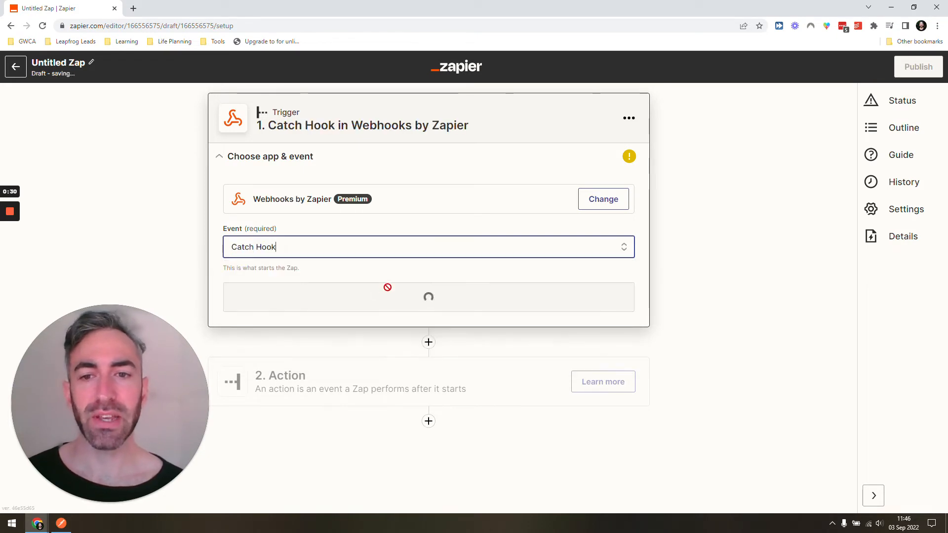
click(384, 306)
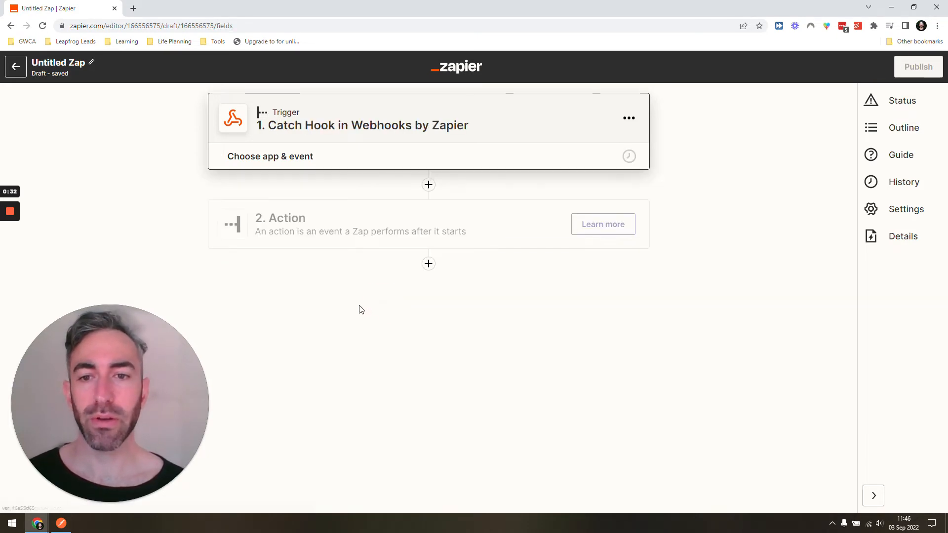
click(348, 292)
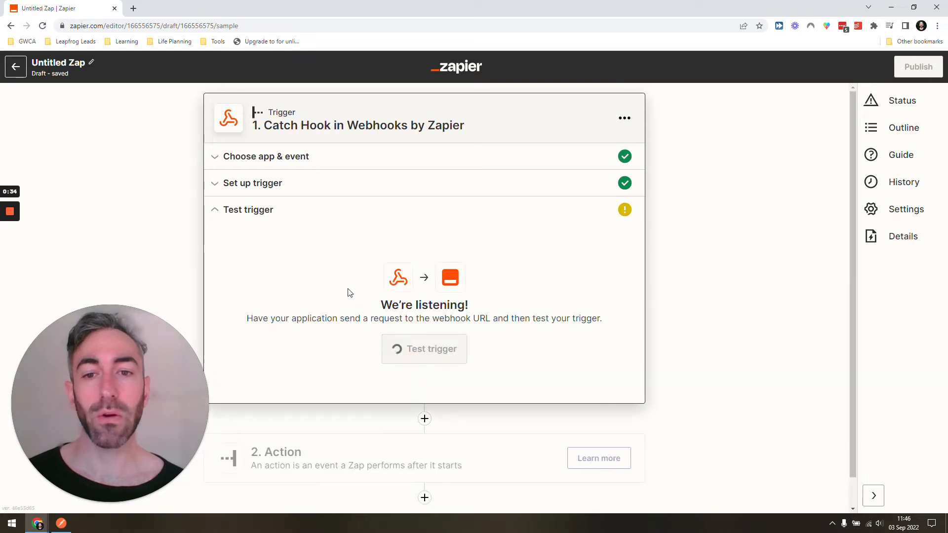
Test the trigger for an incoming webhook request
scroll(400, 360, down, 3)
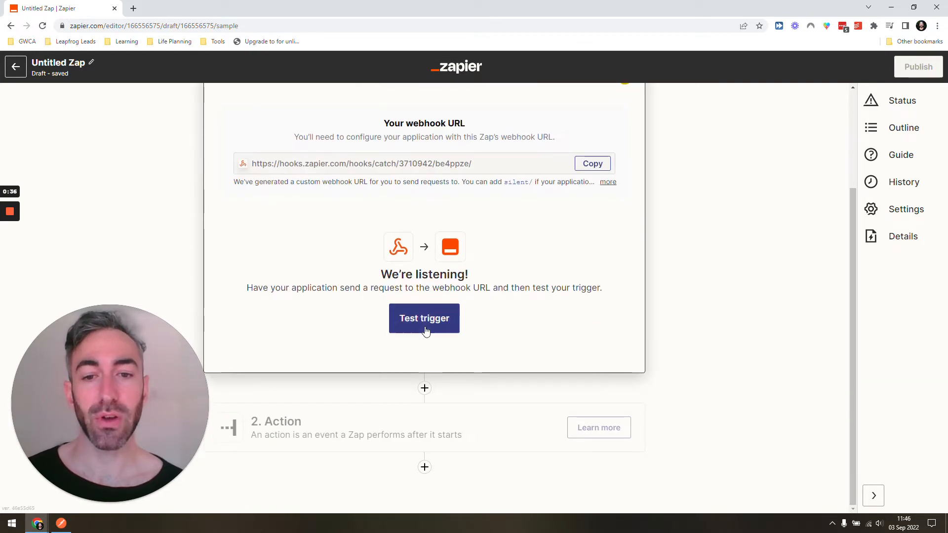
click(423, 325)
scroll(424, 334, down, 2)
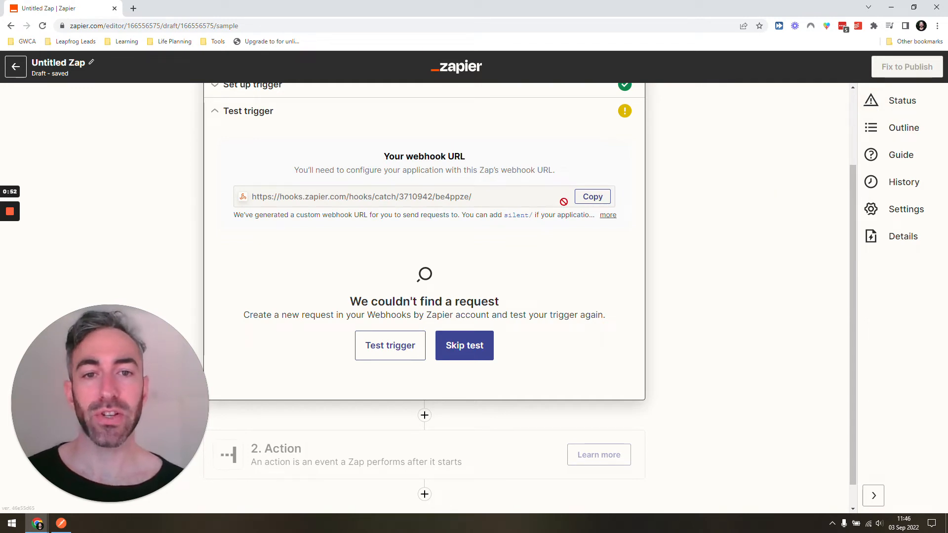
click(452, 199)
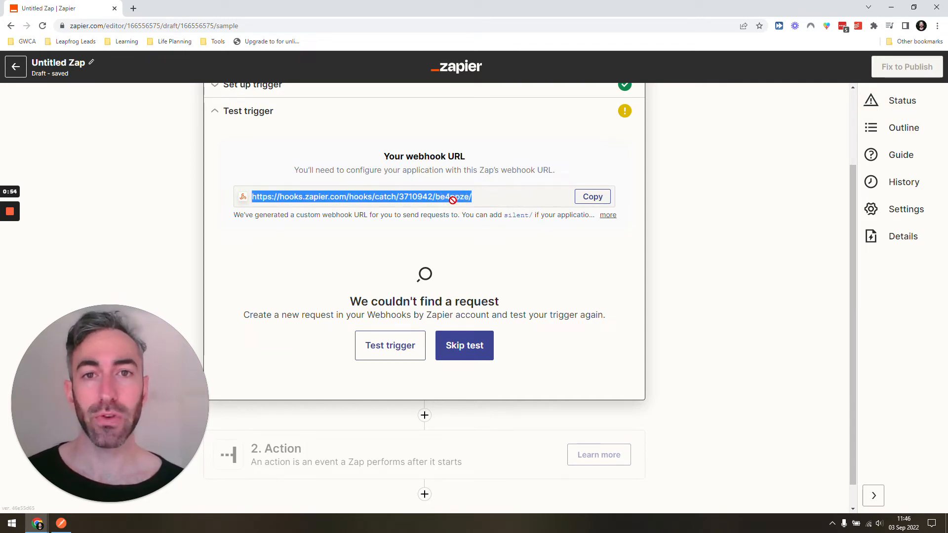
click(453, 200)
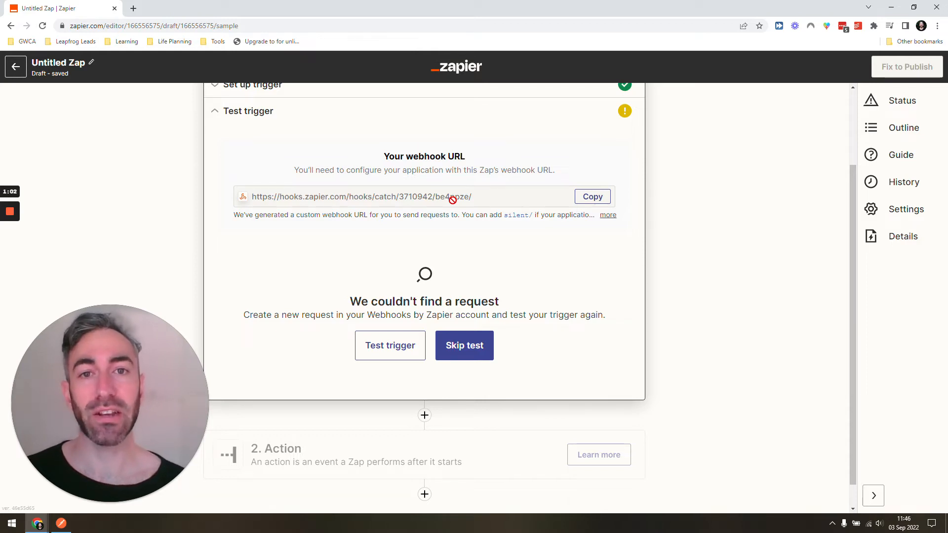
Add an action step using Code by Zapier with the Run Python event
click(432, 417)
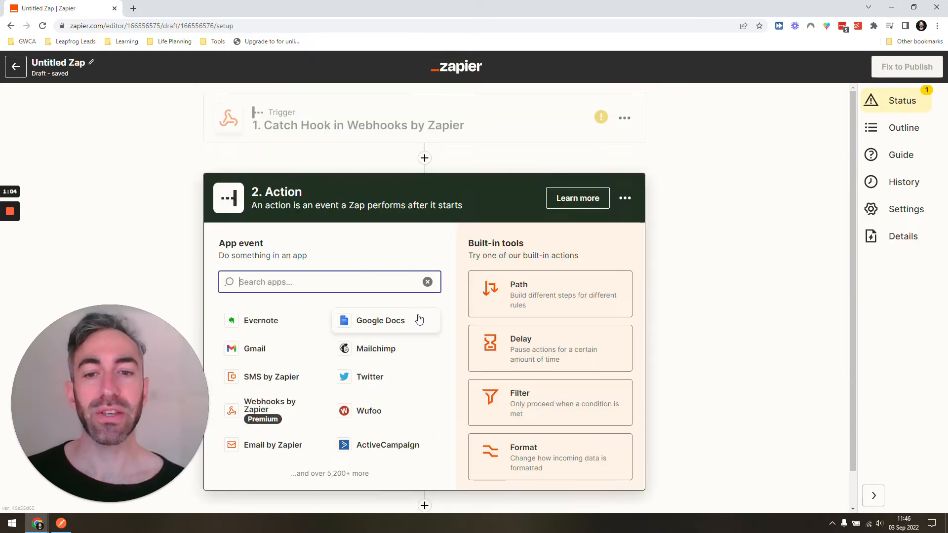
text(code)
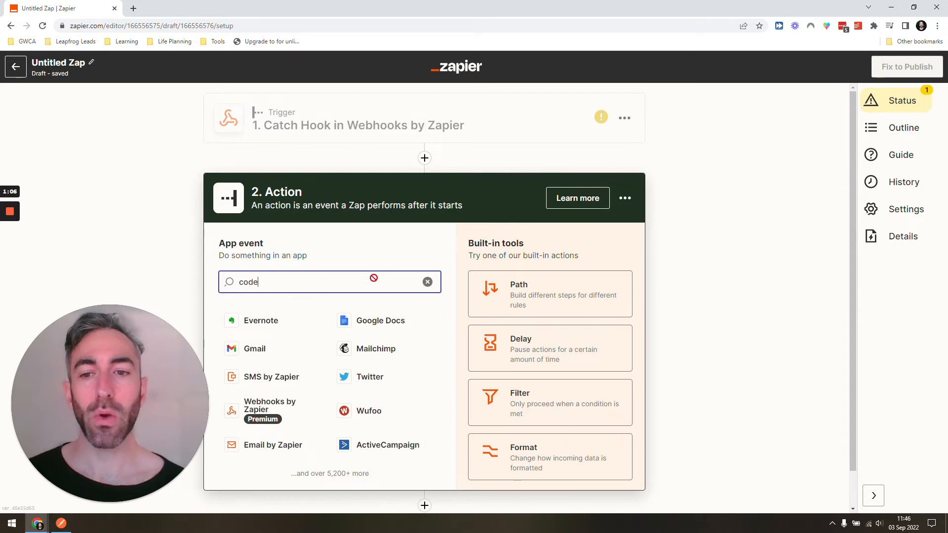
click(284, 318)
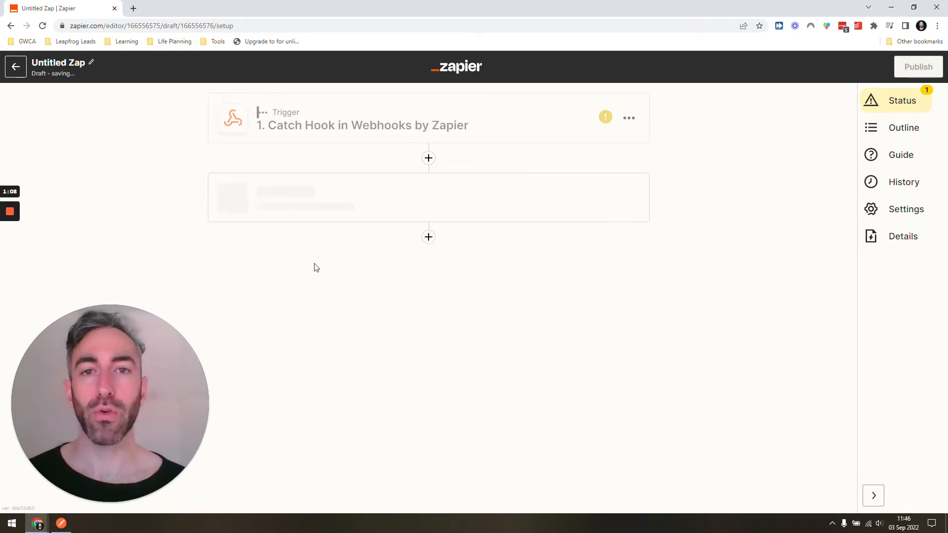
click(377, 329)
click(359, 401)
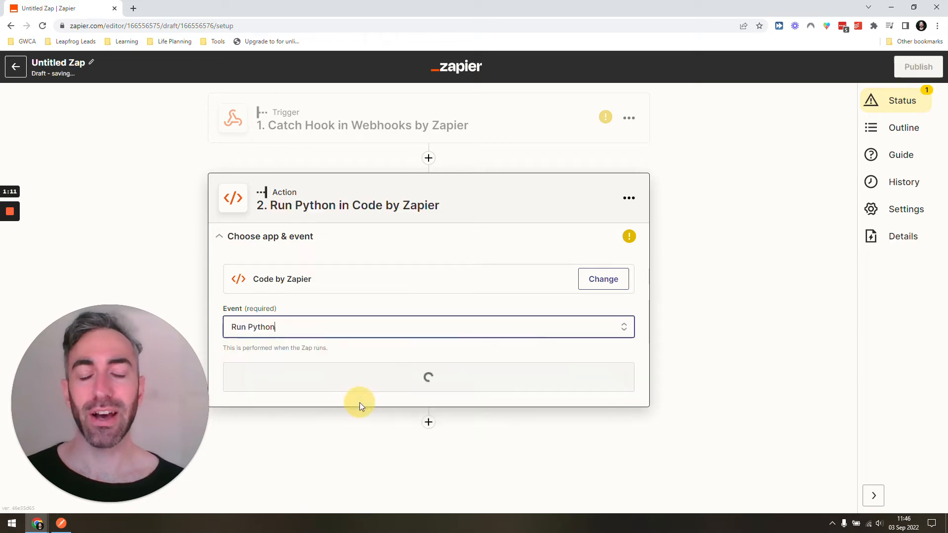
click(380, 386)
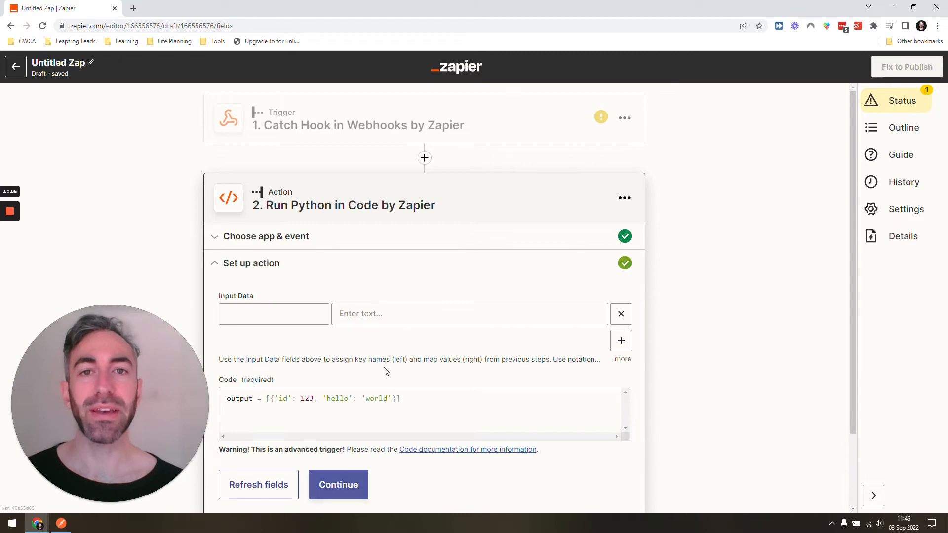
Continue with the default Python code and run the action test
scroll(388, 351, down, 2)
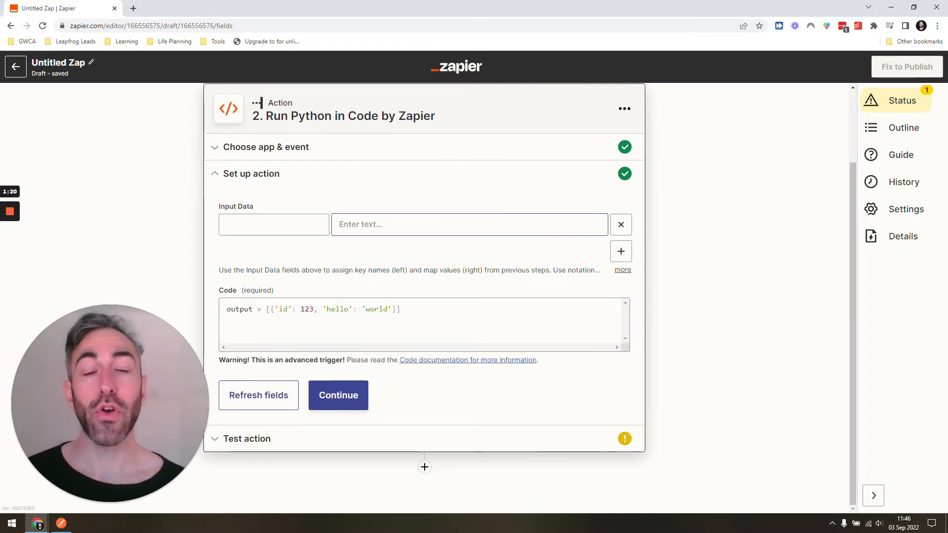
click(235, 309)
click(389, 310)
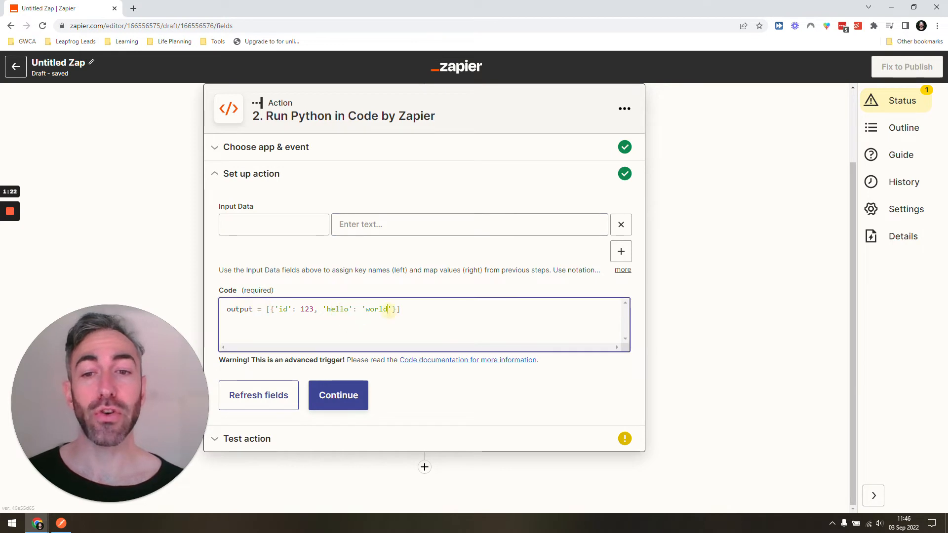
click(352, 386)
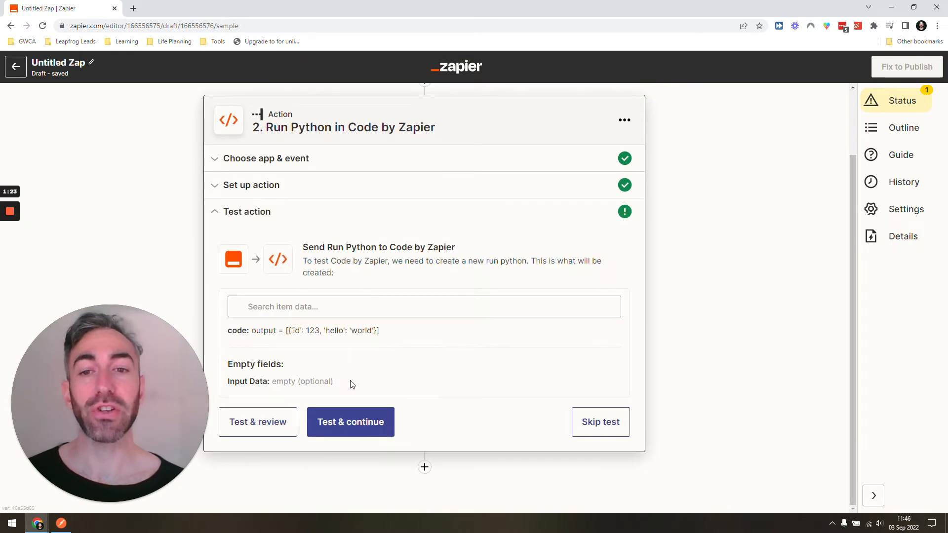
click(254, 423)
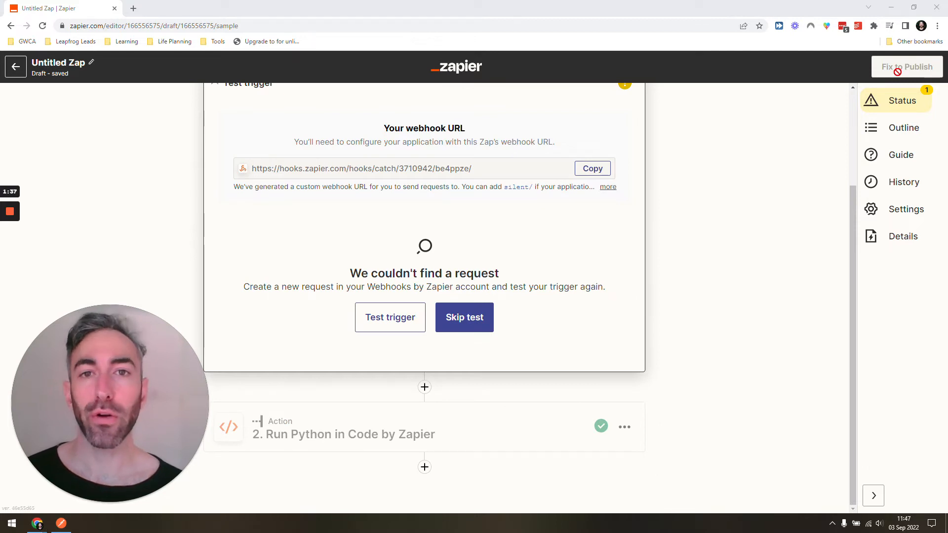
Copy the webhook URL and paste it into a new browser tab's address bar
scroll(681, 232, up, 3)
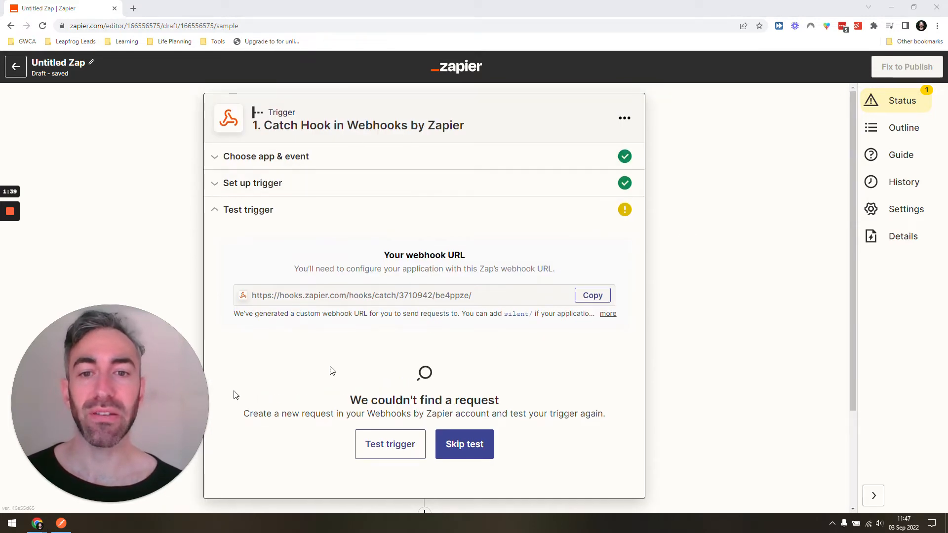
scroll(330, 367, down, 3)
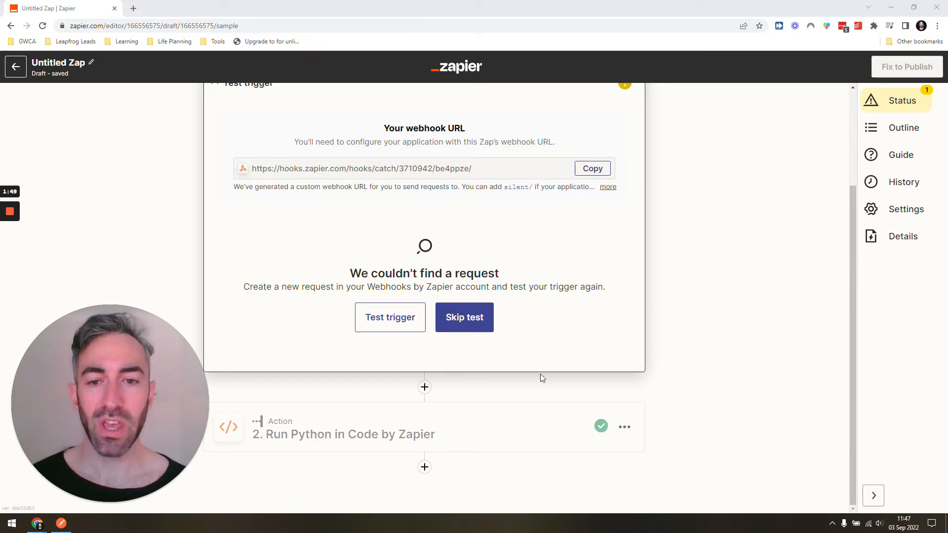
scroll(540, 374, up, 3)
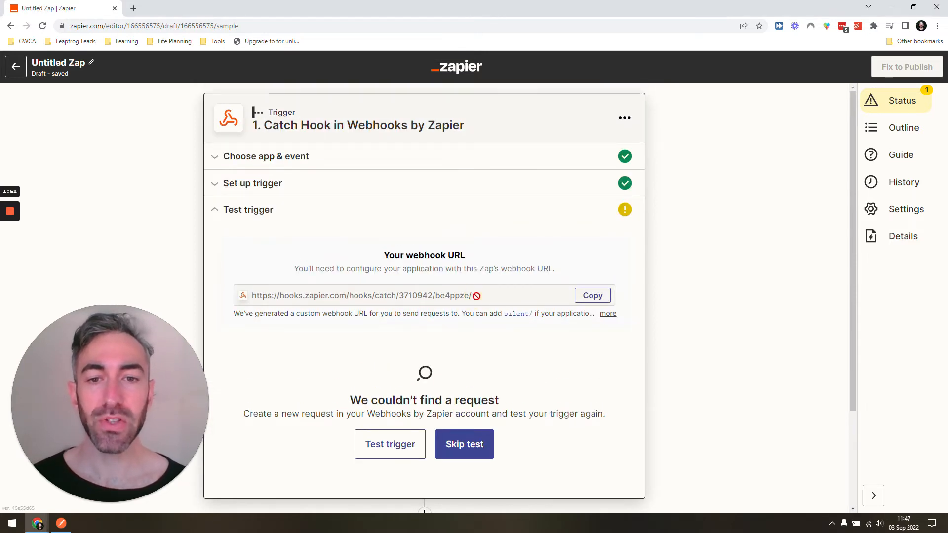
click(476, 296)
key(ctrl+c)
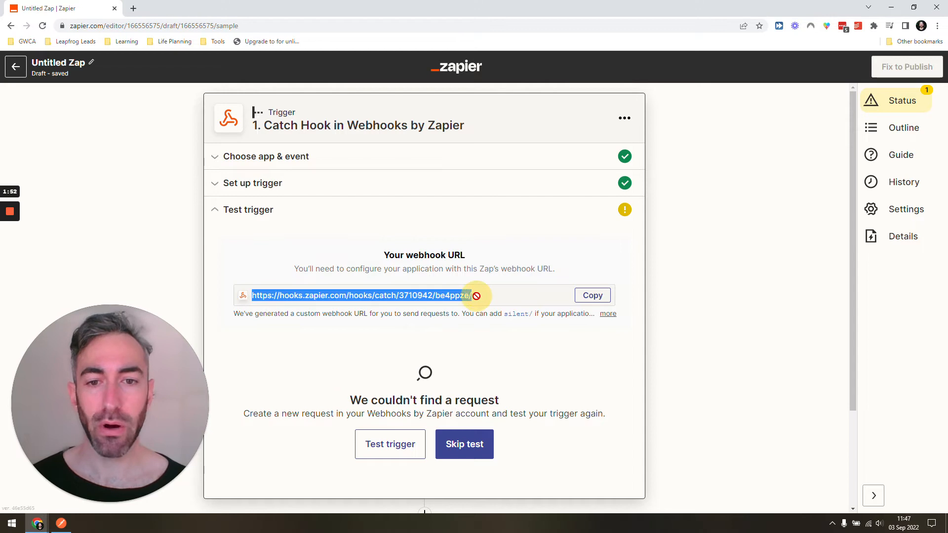
click(134, 9)
key(ctrl+v)
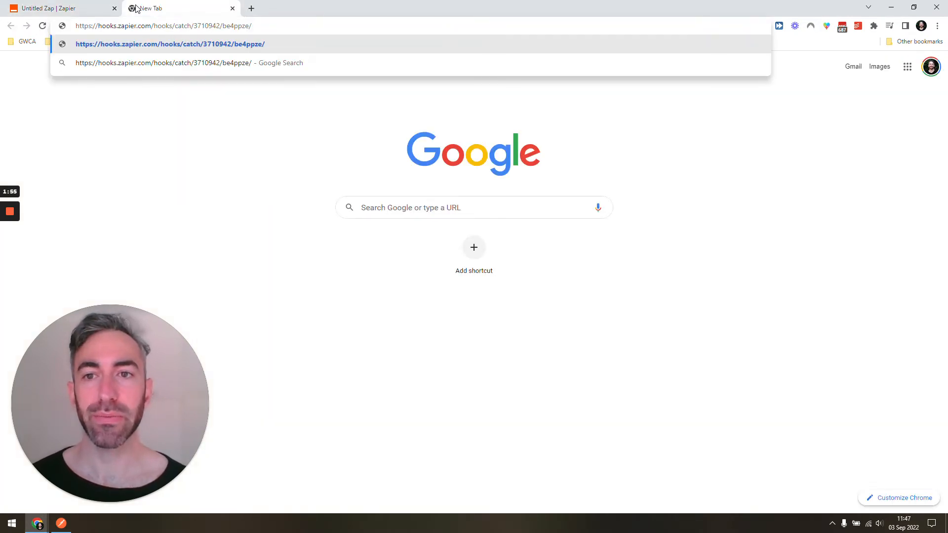
Append ?name=gavin to the webhook URL and load it to send a test request
text(?name=gavin)
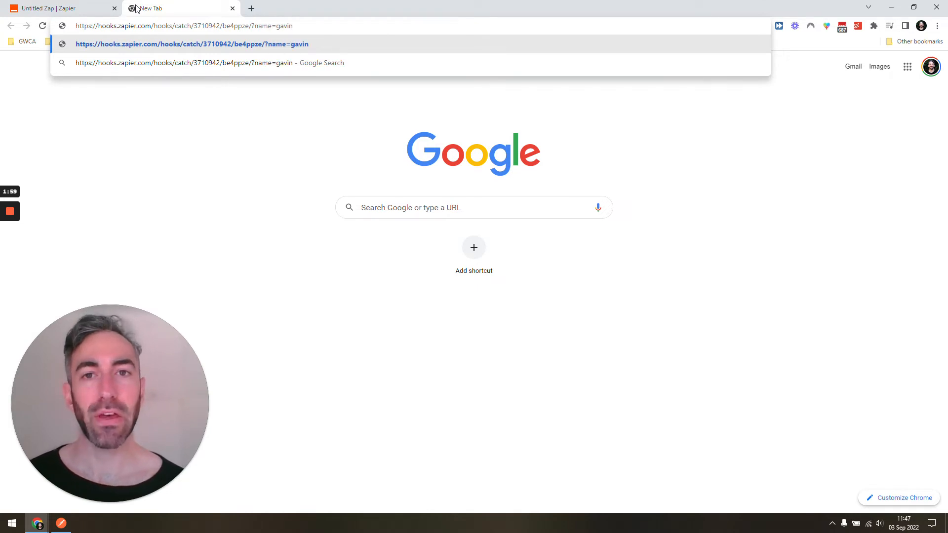
key(ctrl+shift+Left)
key(ctrl+shift+Left)
key(ctrl+shift+Right)
key(shift+Left)
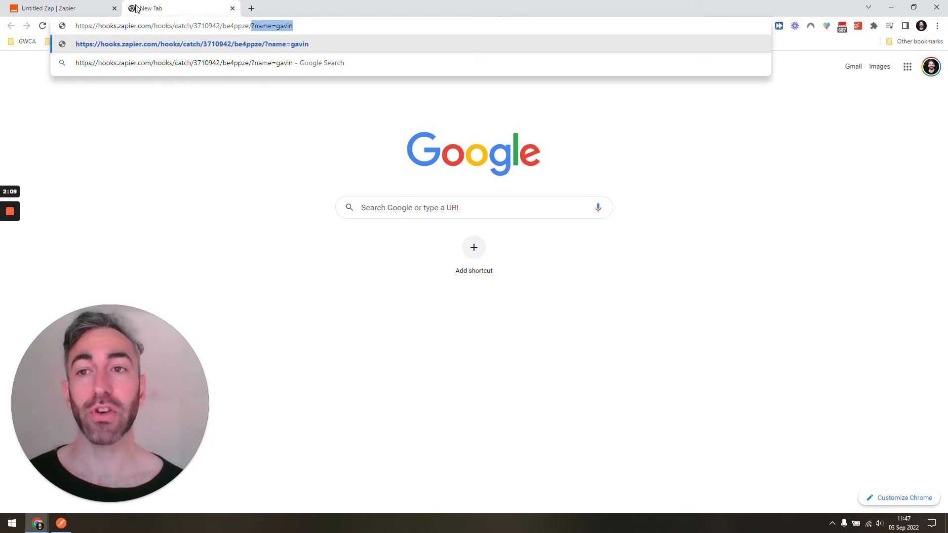
key(Return)
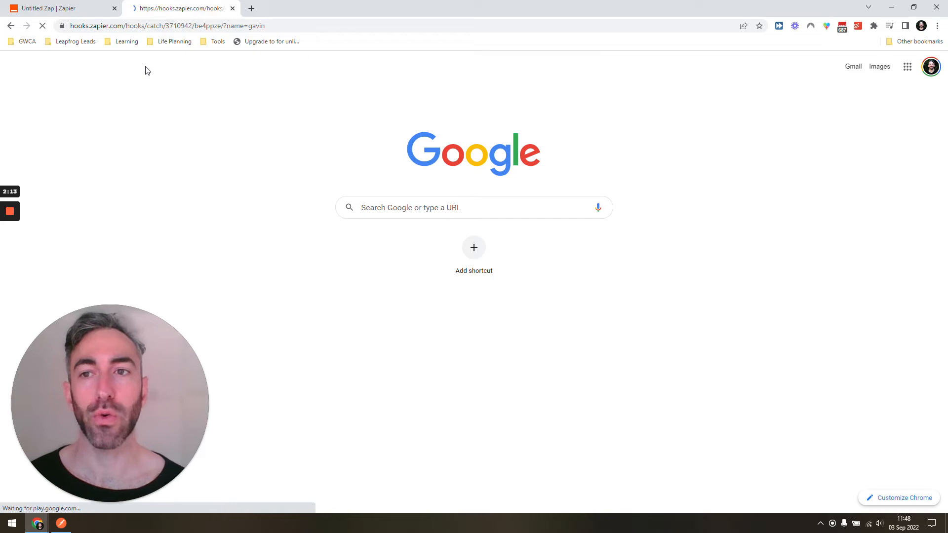
Return to the Zap and test the trigger again to pick up the request
click(74, 7)
click(395, 446)
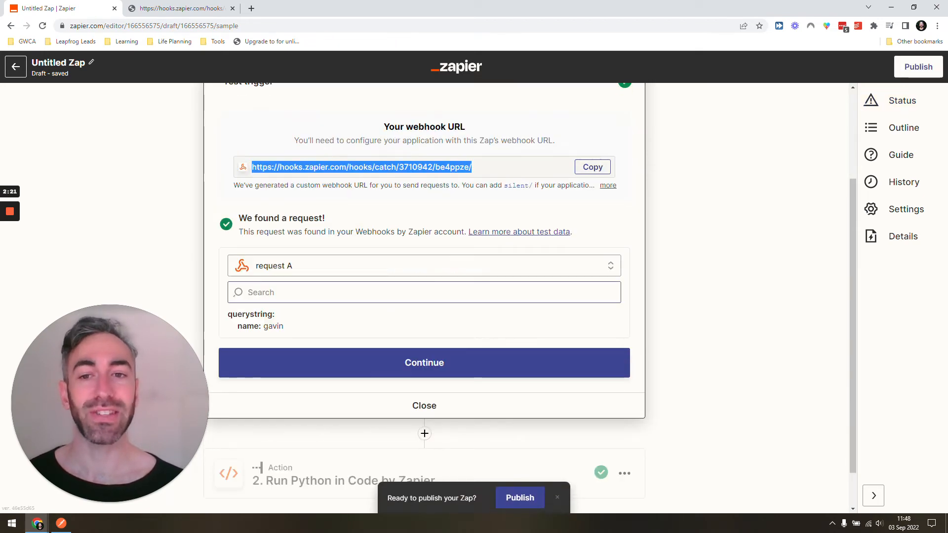
Publish the Zap and turn it on
scroll(522, 311, down, 1)
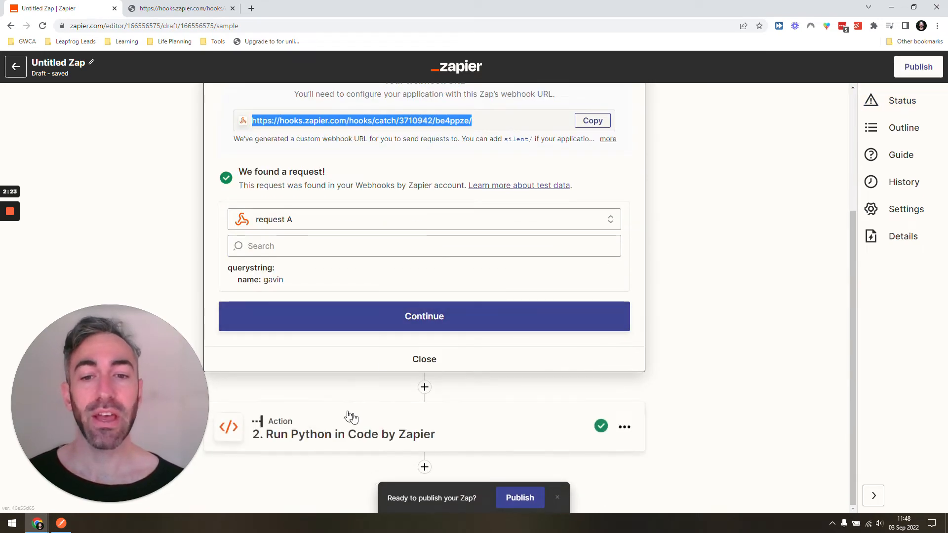
click(918, 68)
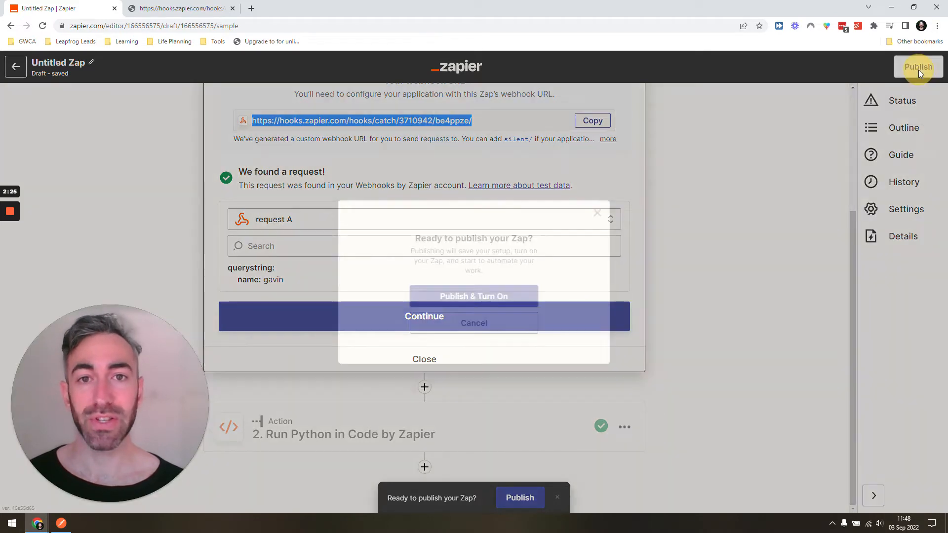
click(469, 301)
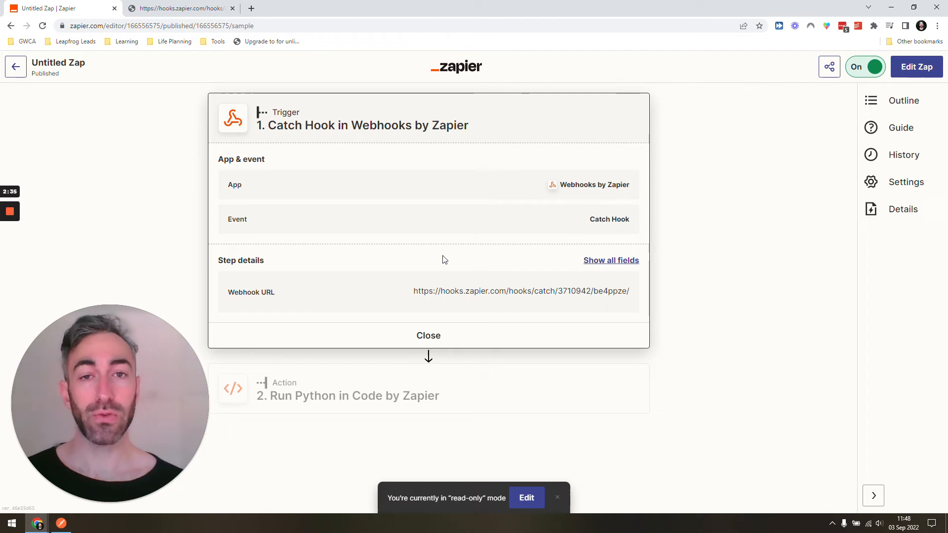
Open the Zap's run history and resend the ?name=gavin request from the webhook tab
click(891, 151)
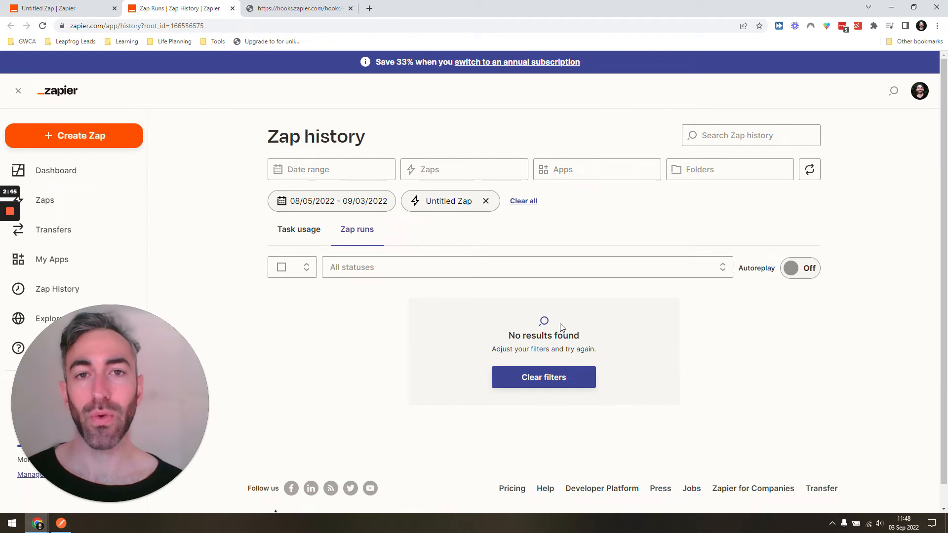
click(300, 9)
click(168, 25)
key(Return)
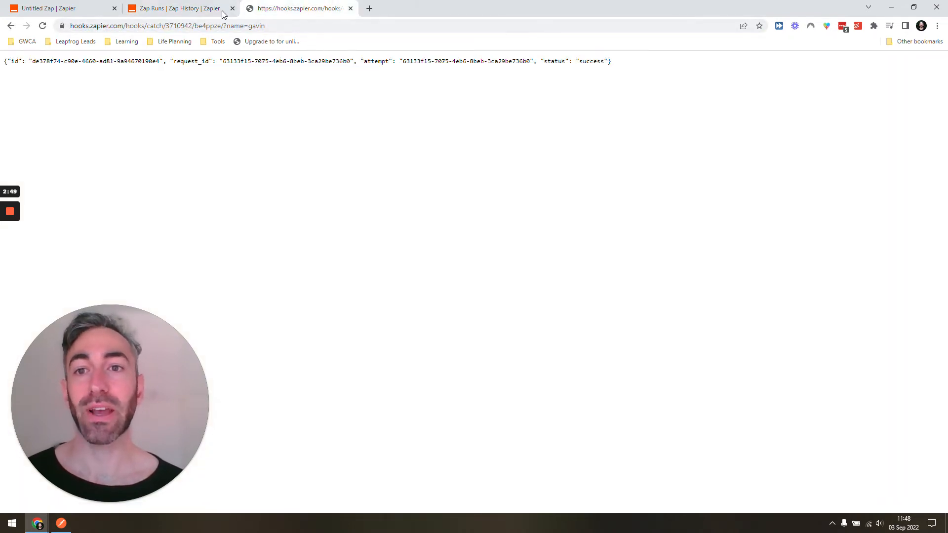
Refresh the Zap history and check the new run
click(203, 9)
click(43, 25)
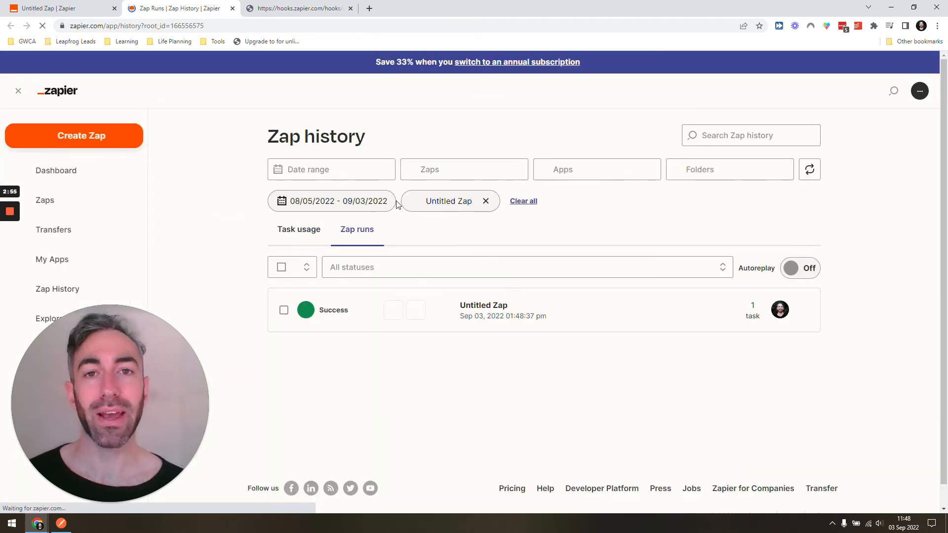
click(50, 8)
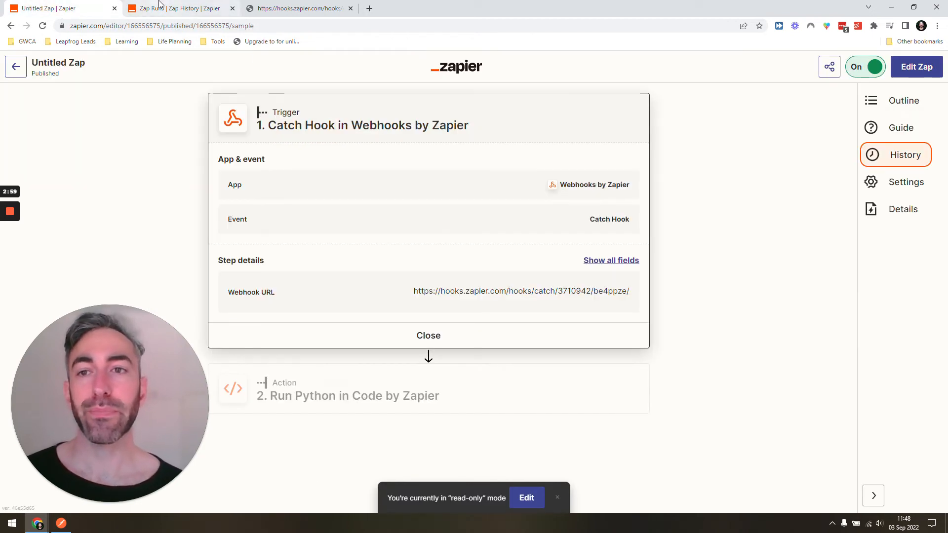
mouse_move(159, 4)
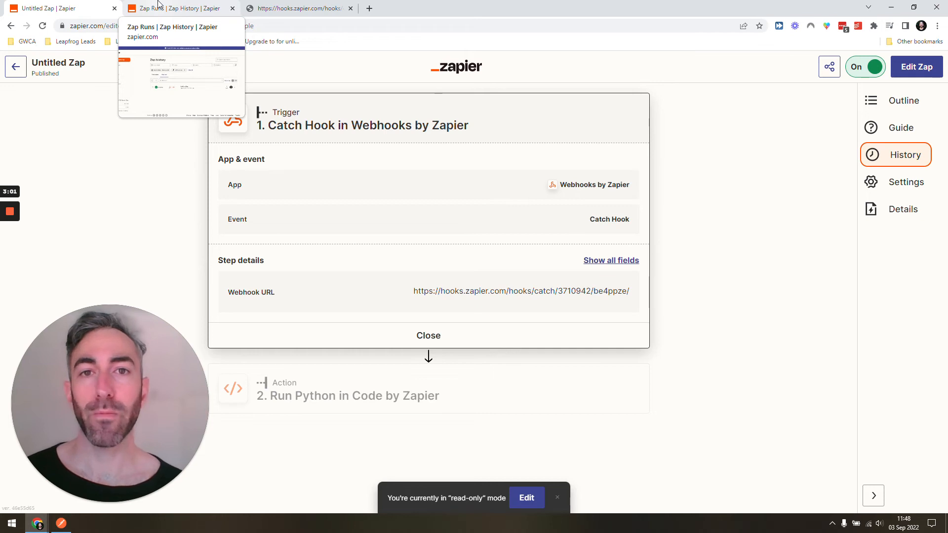
click(159, 5)
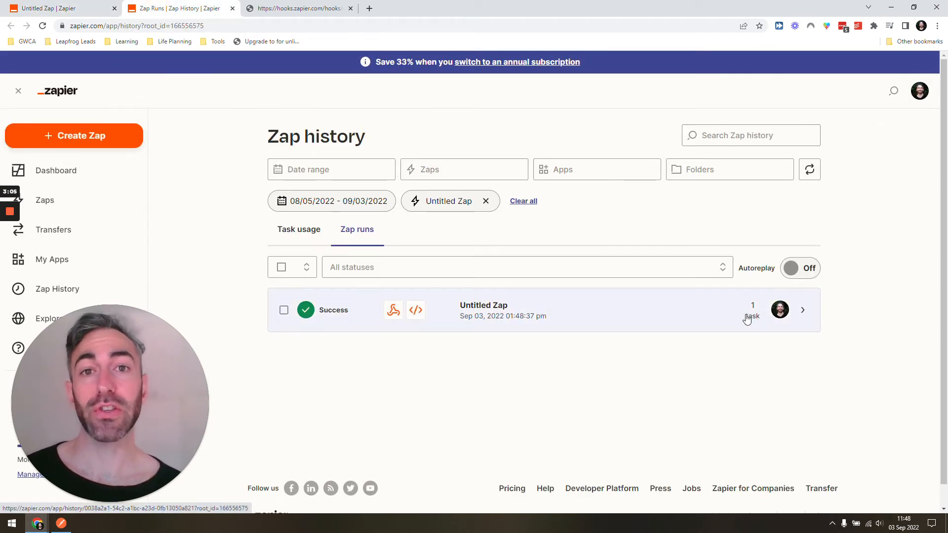
Open the published Zap for editing and insert a Filter by Zapier step between the trigger and the Python action
click(58, 6)
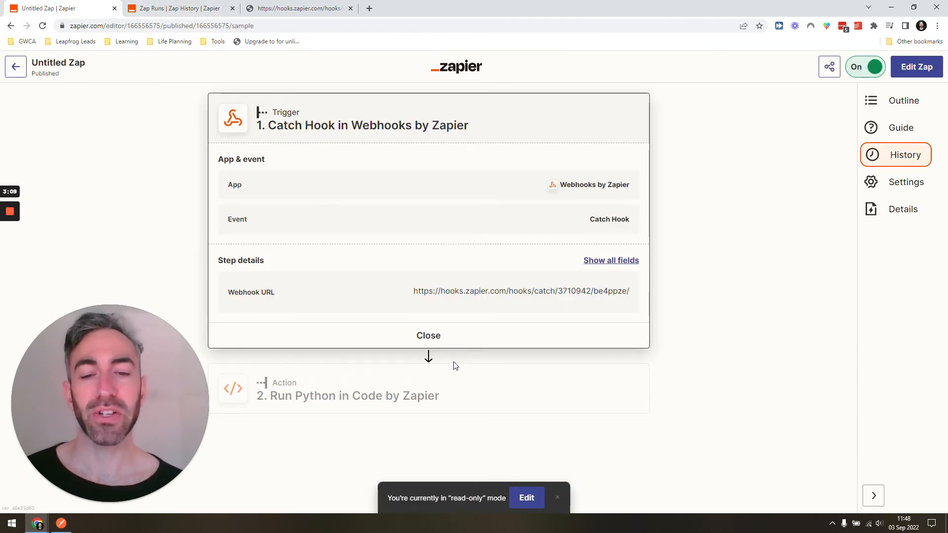
click(915, 68)
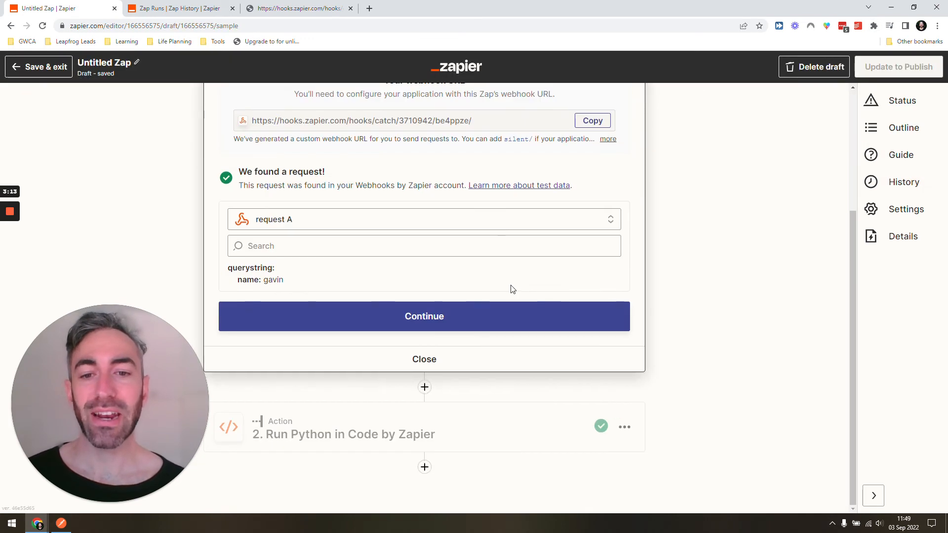
click(425, 388)
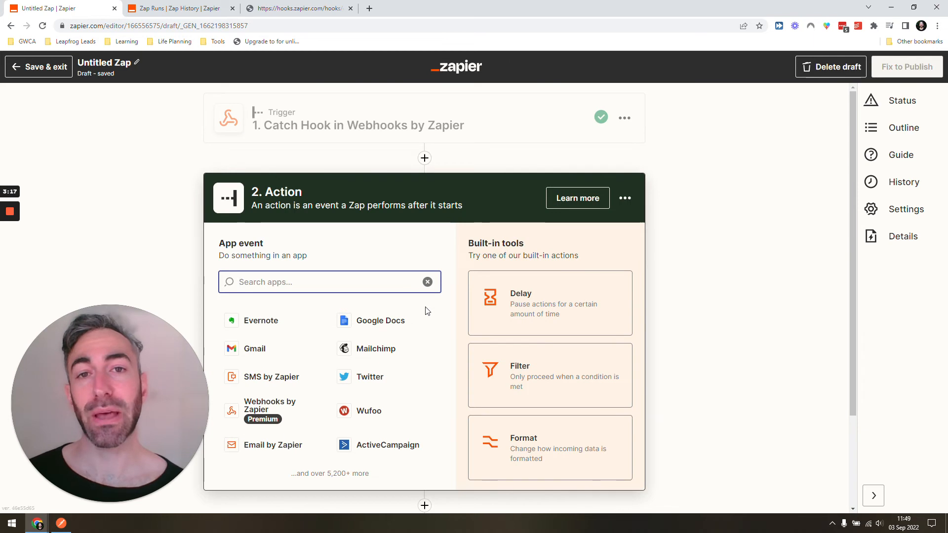
text(filter)
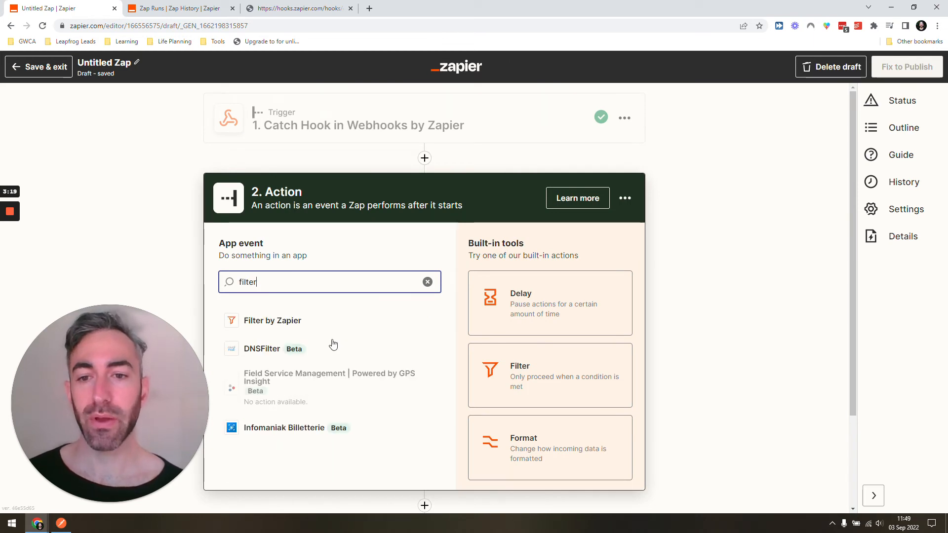
click(332, 322)
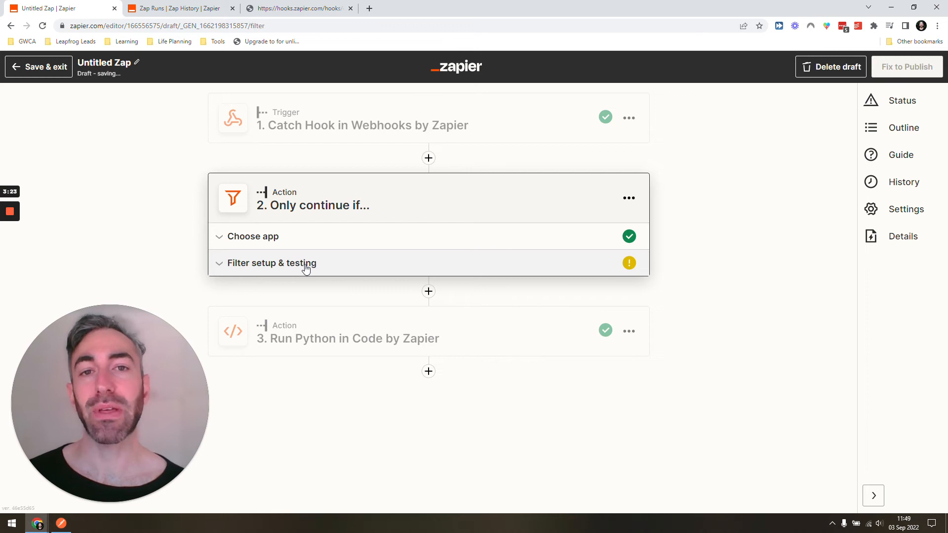
Set the filter to continue only if Querystring Name exactly matches asdasjdkasdjaskdjask, then test it
click(305, 267)
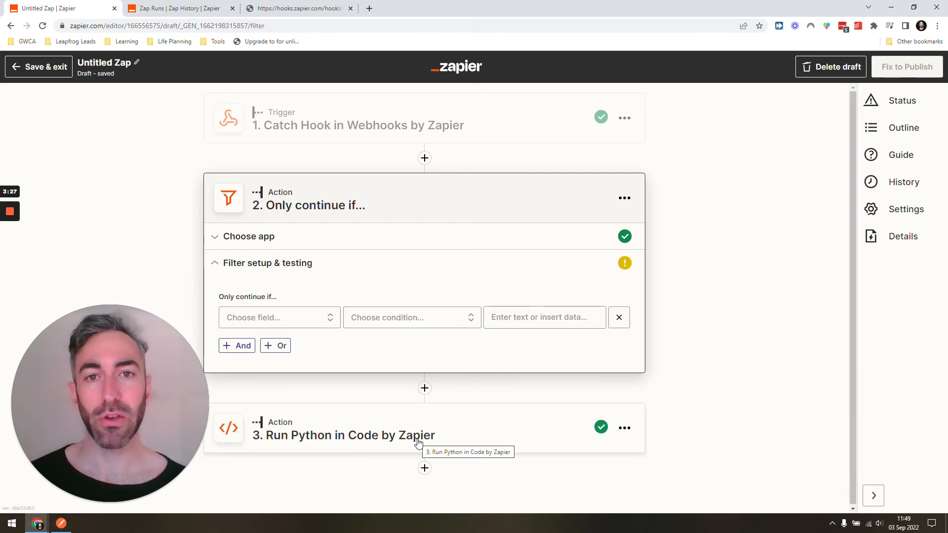
click(264, 321)
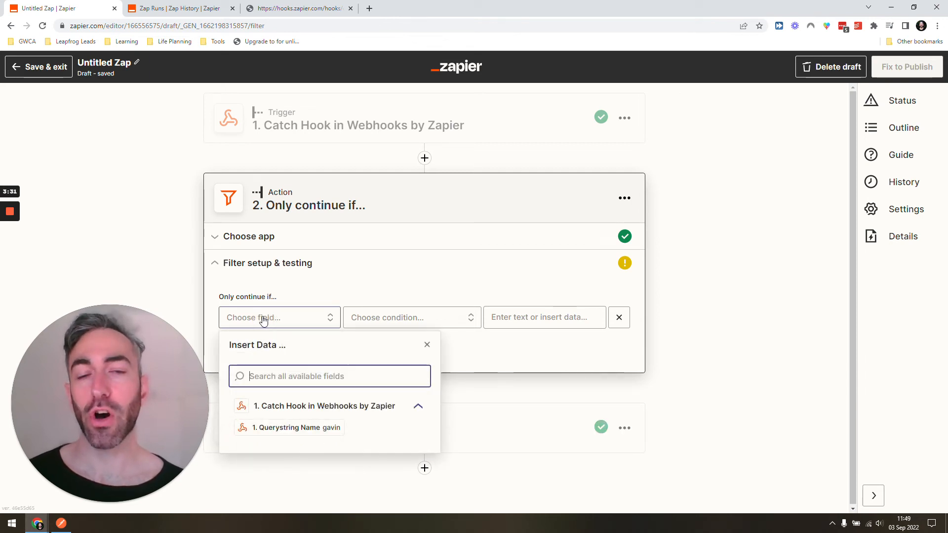
click(288, 426)
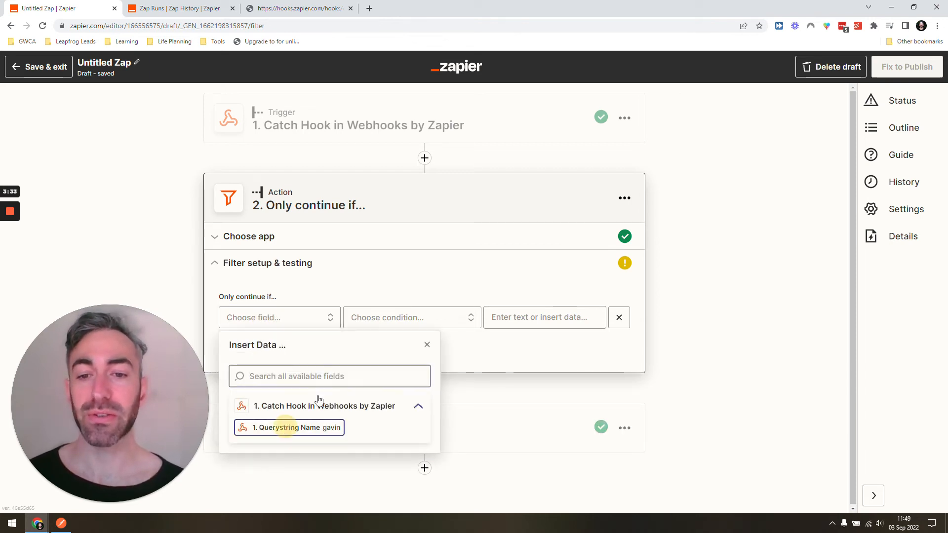
click(377, 322)
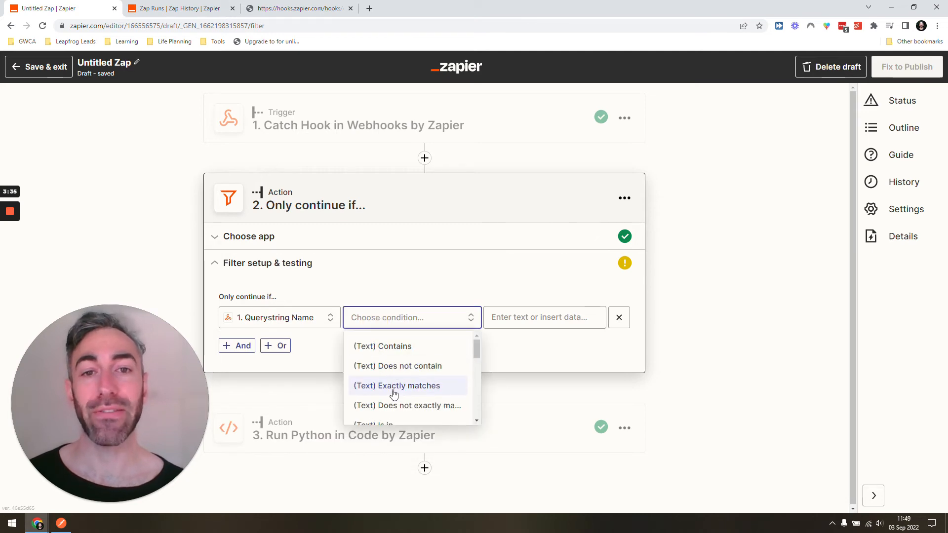
click(392, 392)
click(550, 326)
text(asdasjdkasdjask)
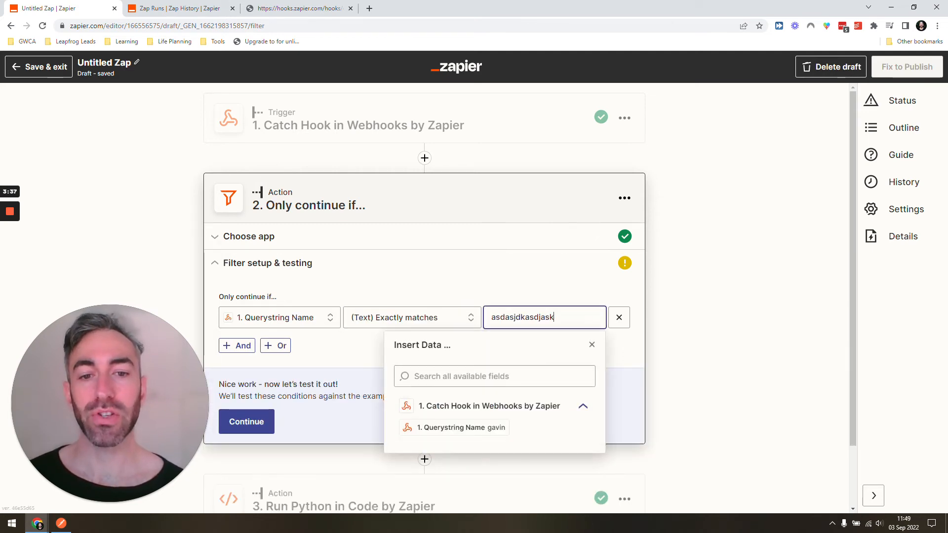
click(510, 261)
click(249, 419)
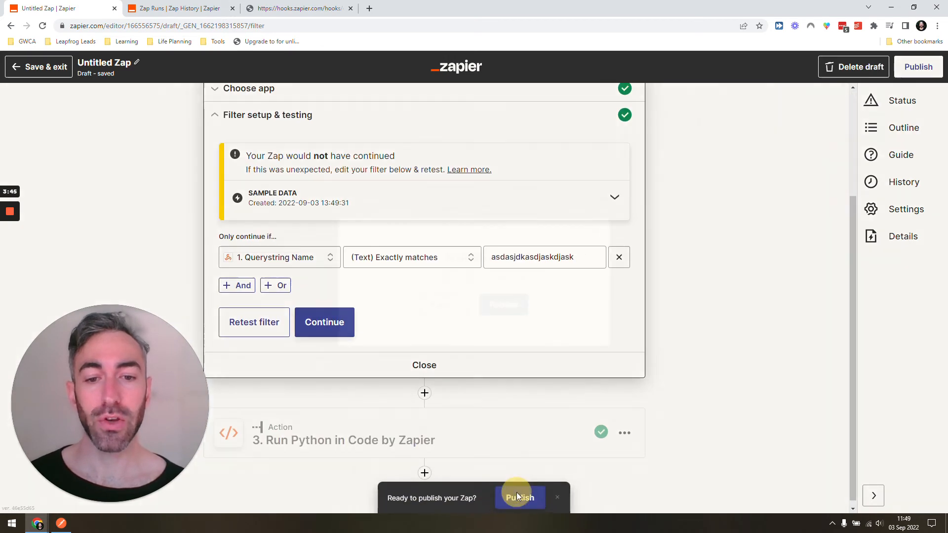
Publish the updated Zap
click(516, 494)
click(505, 303)
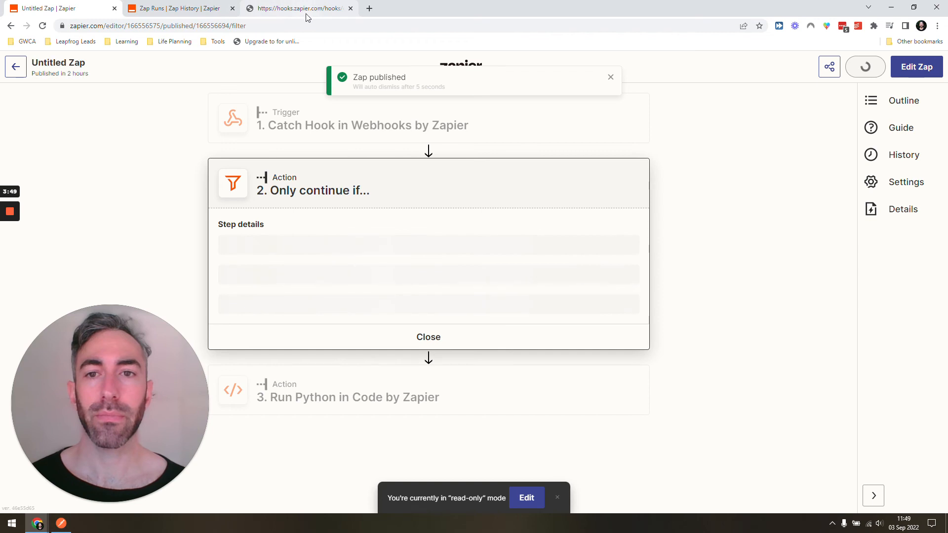
Send a new webhook request with the query string name=jonathan from the webhook tab
click(307, 7)
click(307, 25)
key(End)
key(BackSpace)
key(BackSpace)
key(BackSpace)
key(BackSpace)
key(BackSpace)
text(jonathan)
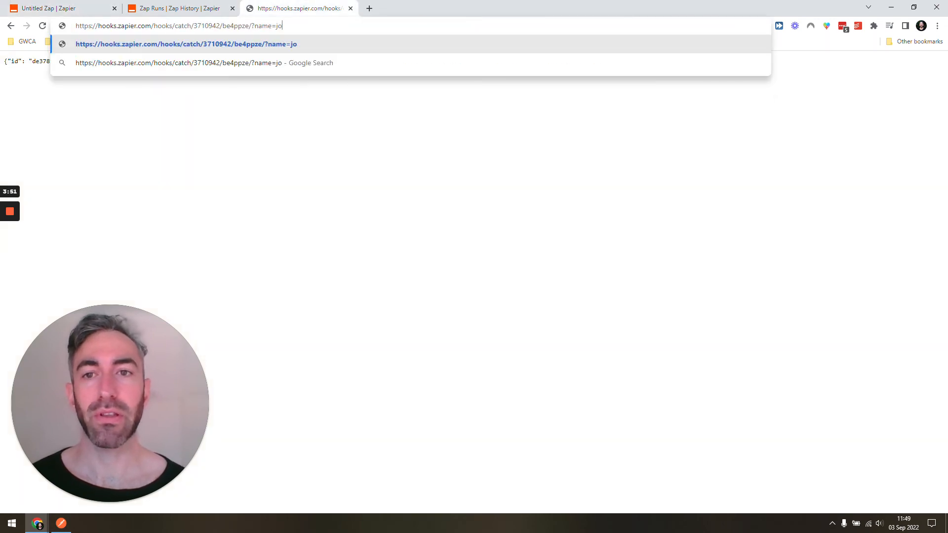
key(Return)
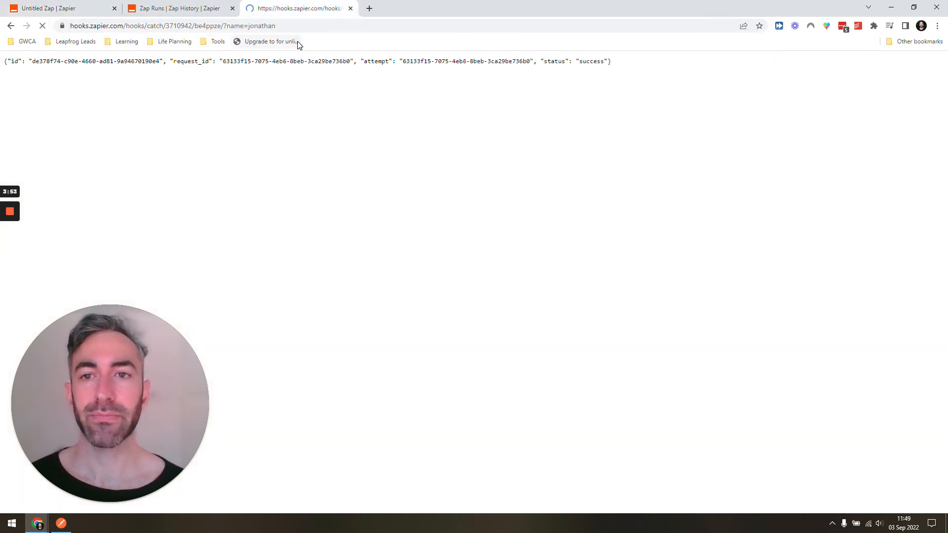
Review the new run in the Zap history and the published Zap's steps
click(74, 8)
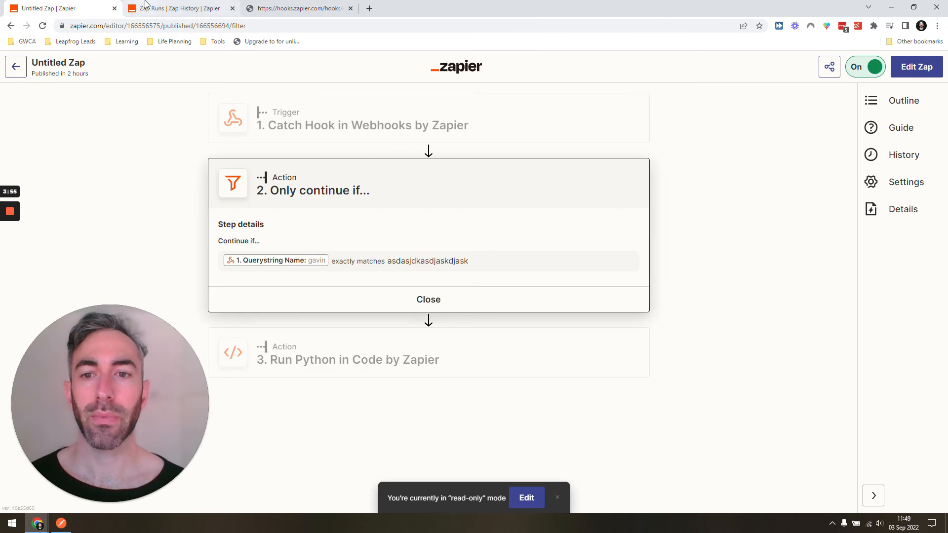
click(145, 6)
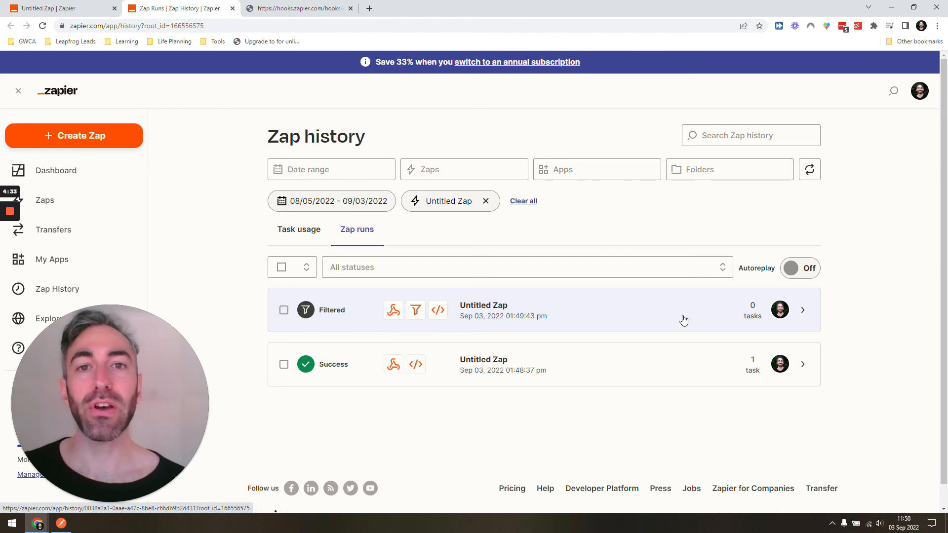
click(93, 5)
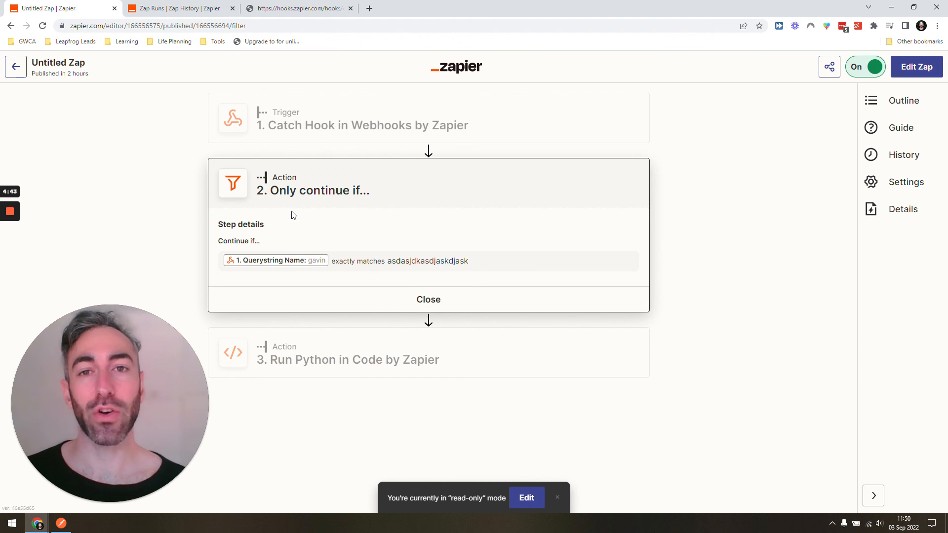
click(188, 9)
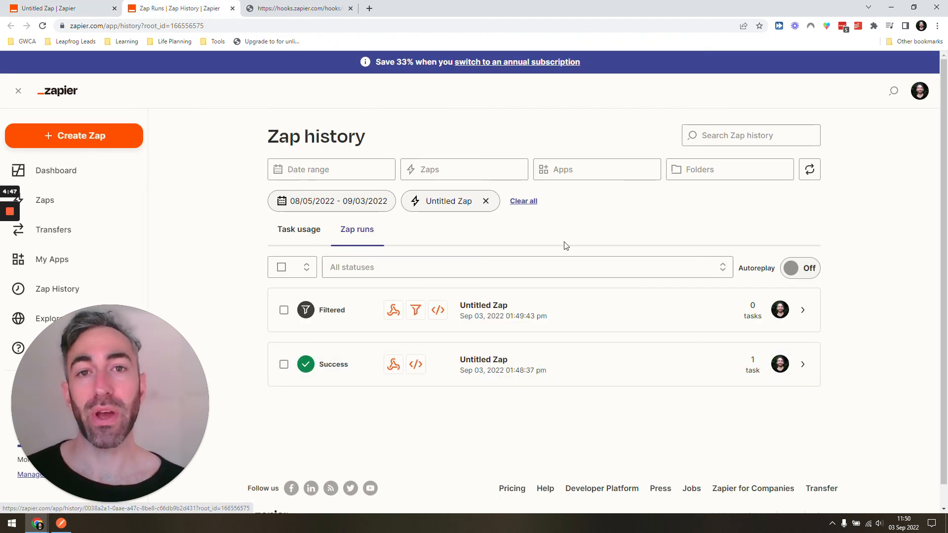
click(69, 8)
click(398, 131)
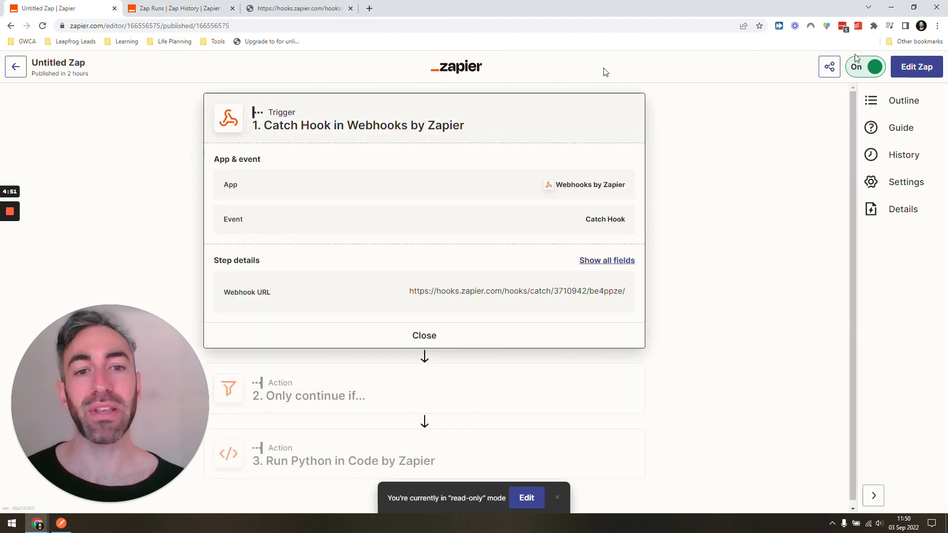